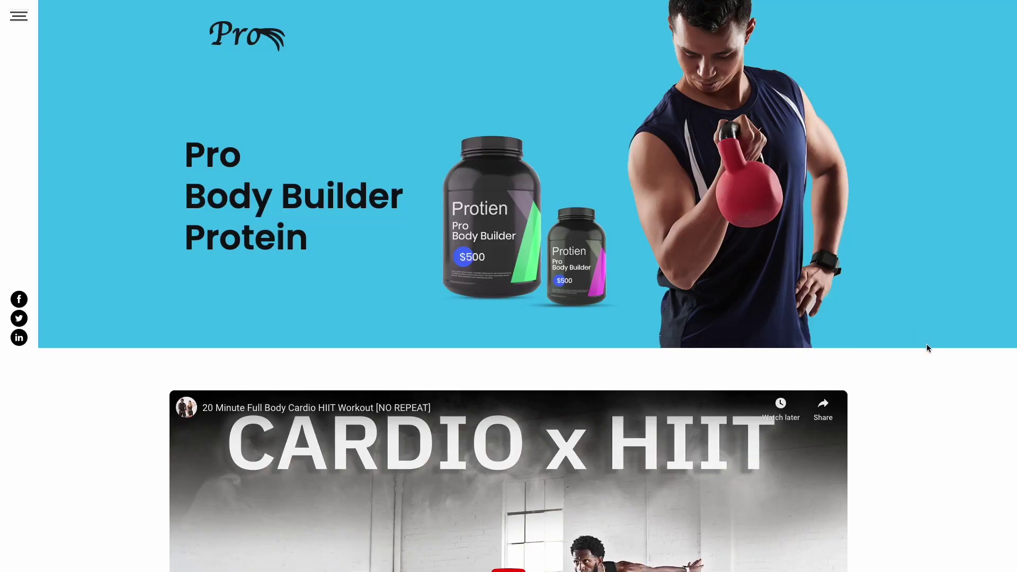
scroll(911, 374, "down", 3)
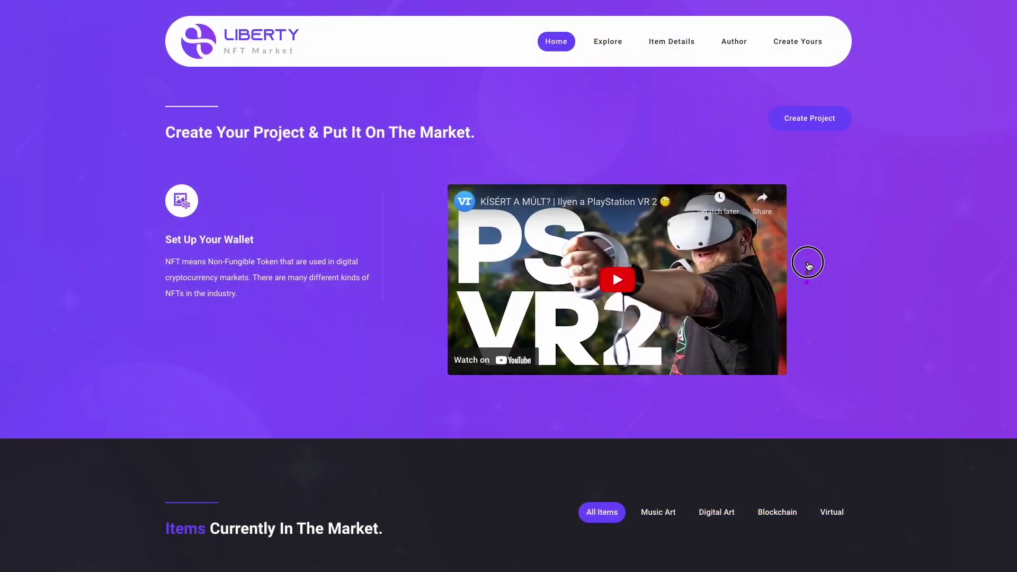
Step: Advance a demo site's YouTube video carousel through its slides
left_click(808, 265)
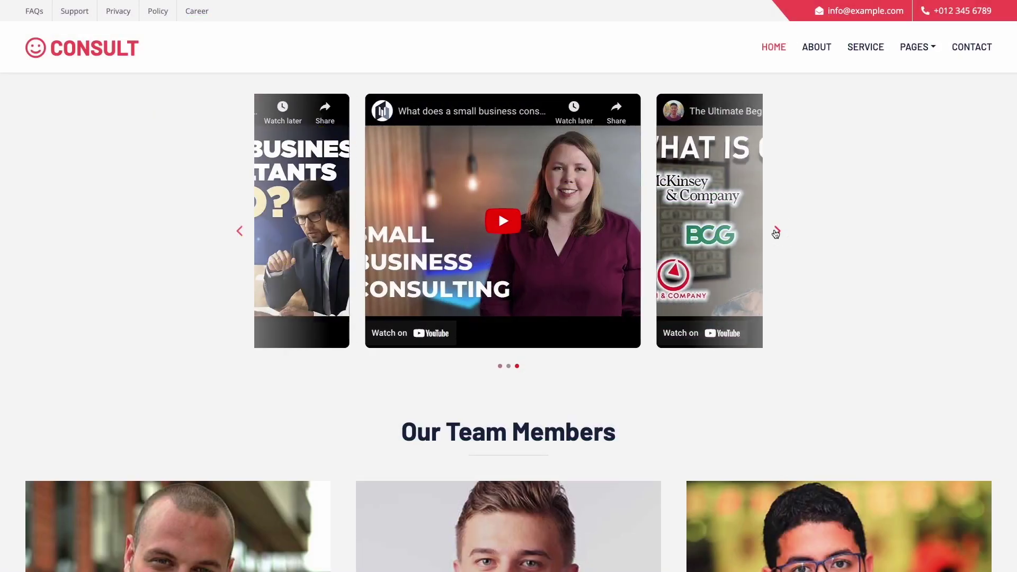
left_click(776, 232)
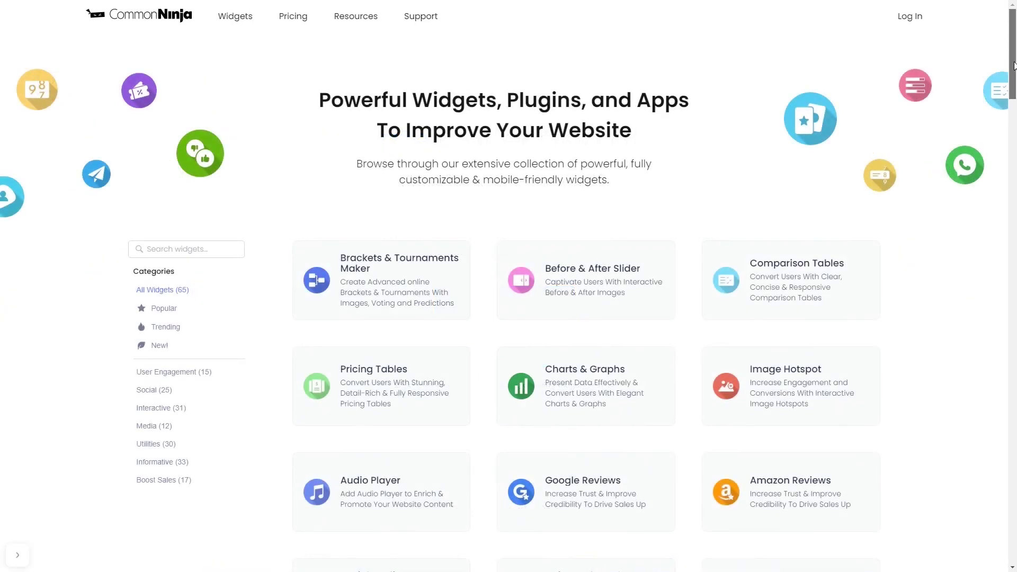
left_click_drag(1014, 65, 1014, 195)
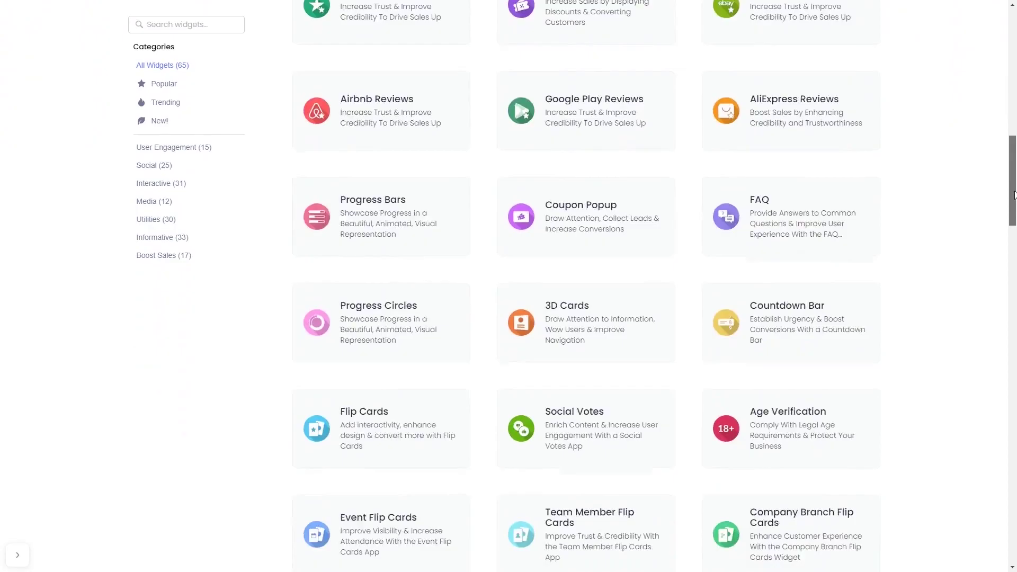
Step: Scroll the widgets catalog and start creating a new Video Carousel
left_click_drag(1014, 195, 1014, 349)
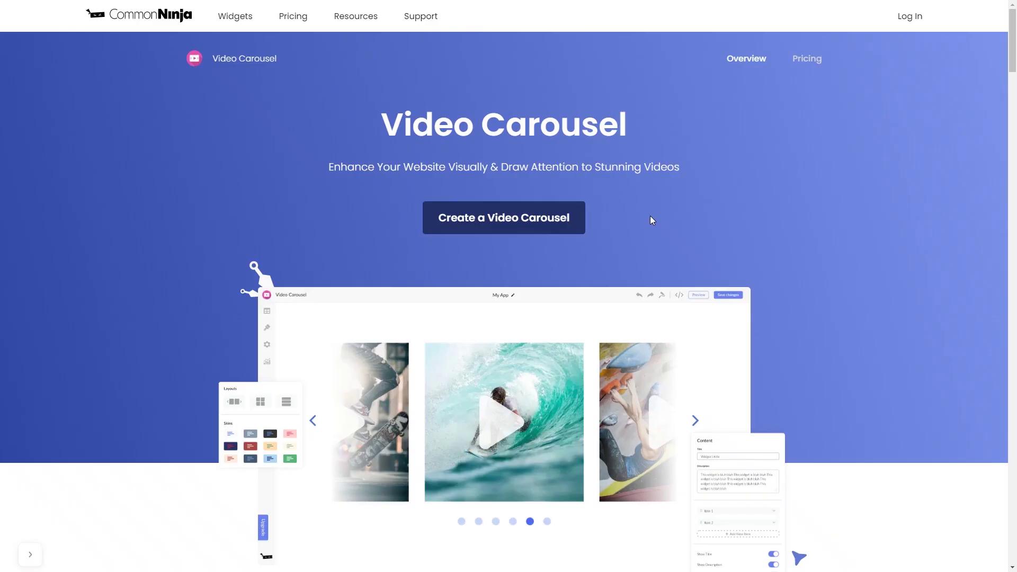
left_click(556, 231)
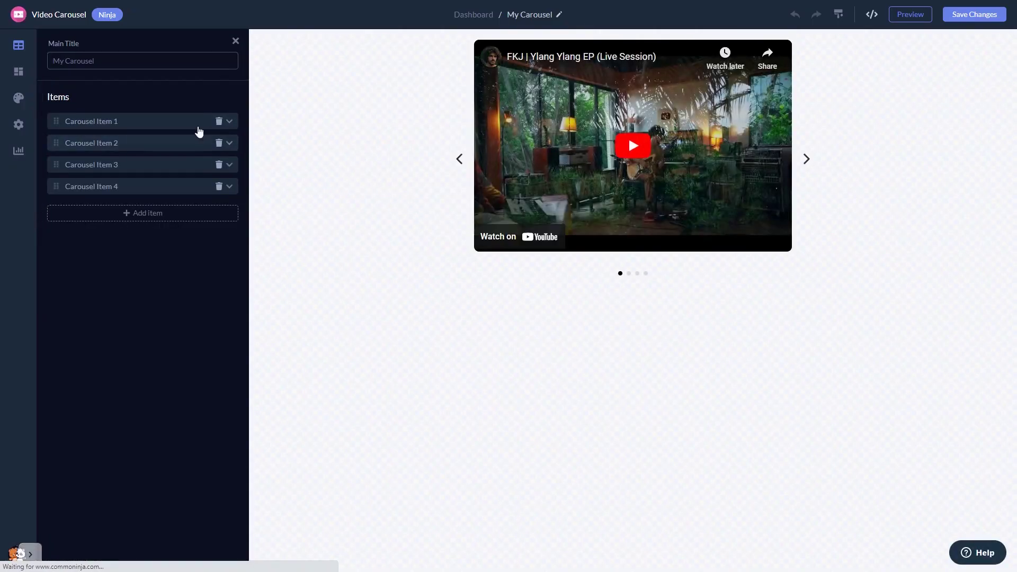
Step: Expand Carousel Item 1 to show its Video URL field
left_click(183, 121)
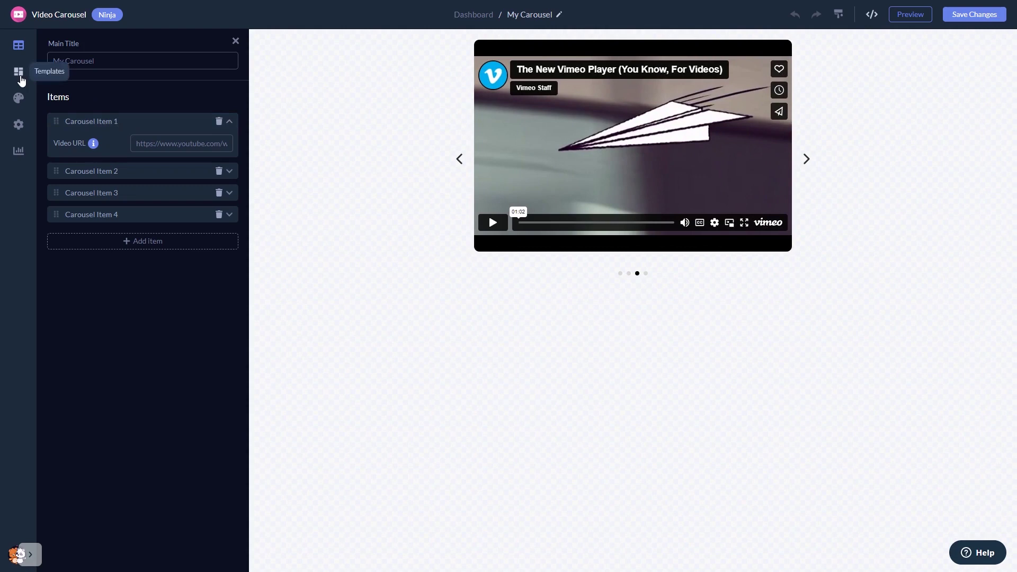
Step: Try the side-preview layout, then choose the one-slide layout with vertical dots
left_click(19, 77)
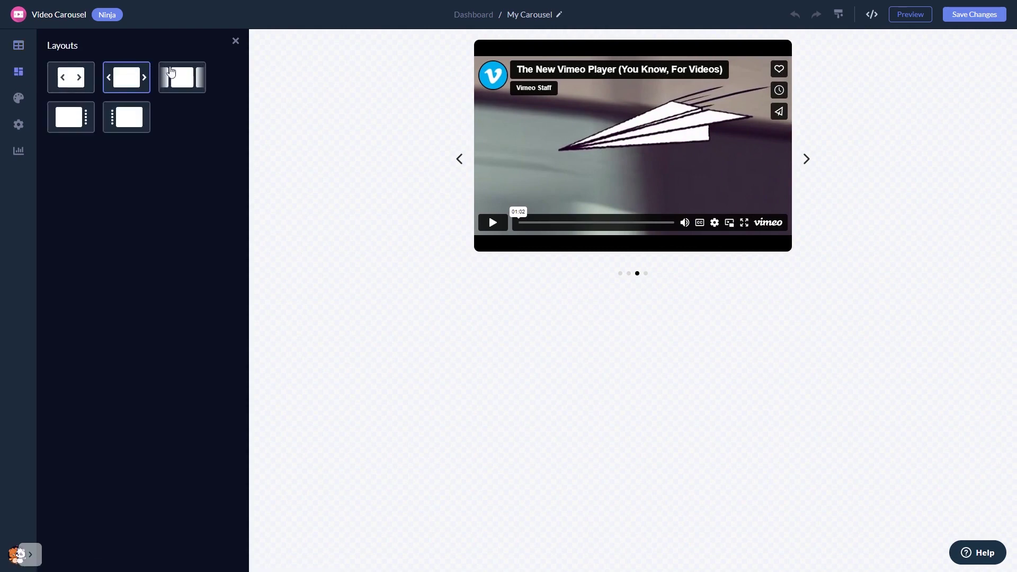
left_click(191, 73)
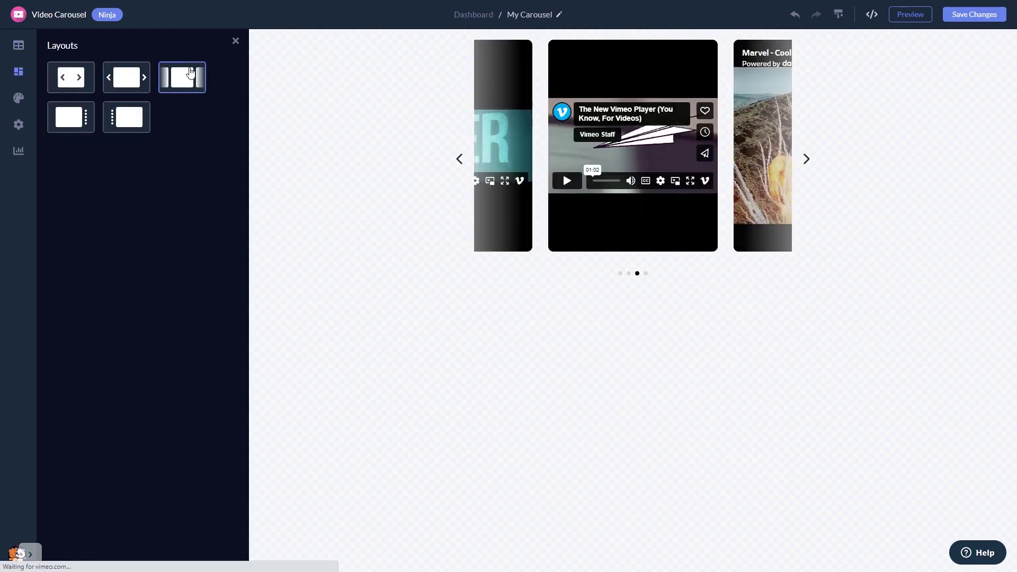
left_click(131, 119)
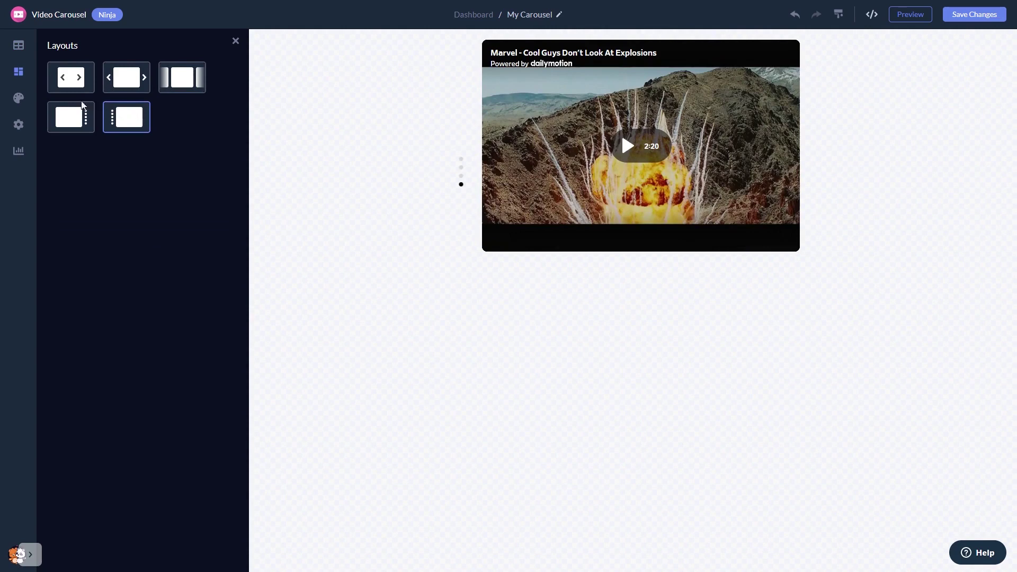
left_click(19, 99)
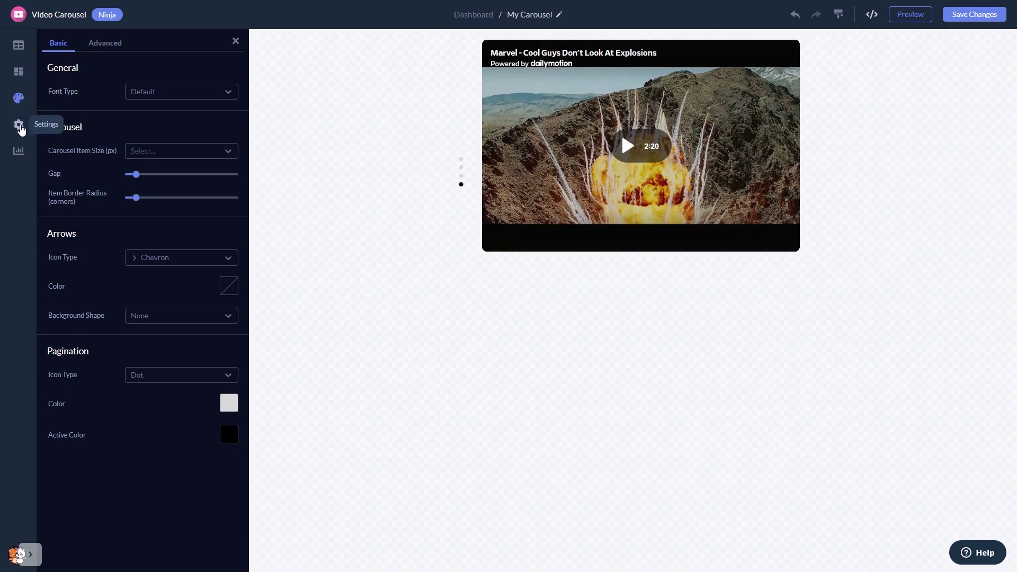
Step: Show the Settings panel's Carousel looping, timing and Visibility options
left_click(20, 130)
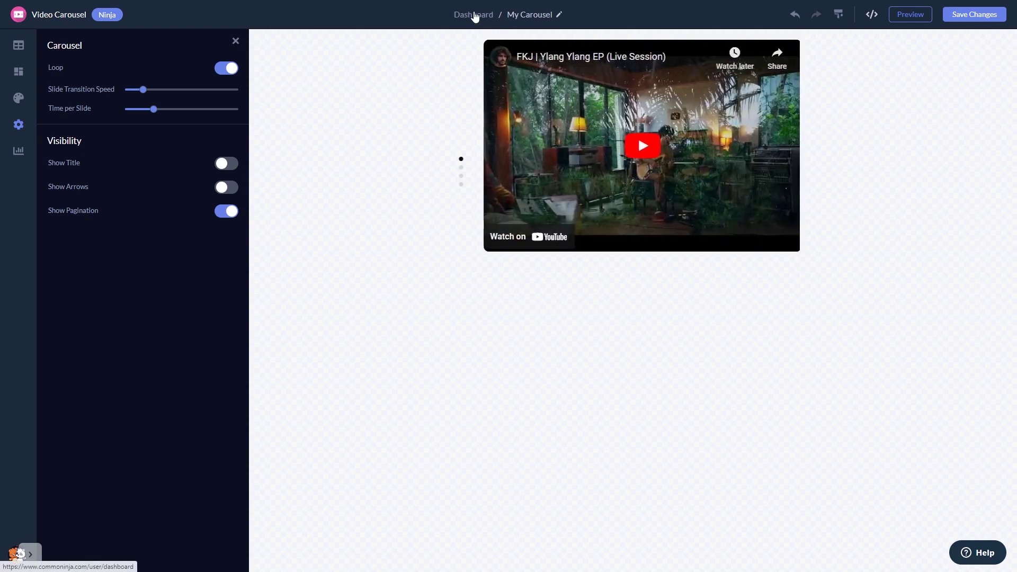
Step: Return to the Dashboard and open My Widget's Installation Code dialog
left_click(475, 17)
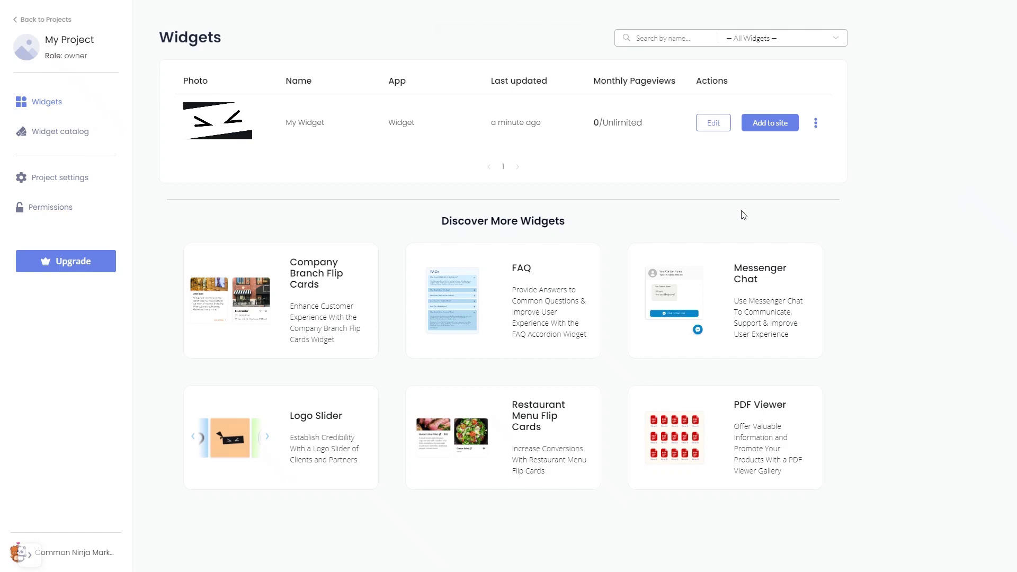
left_click(775, 129)
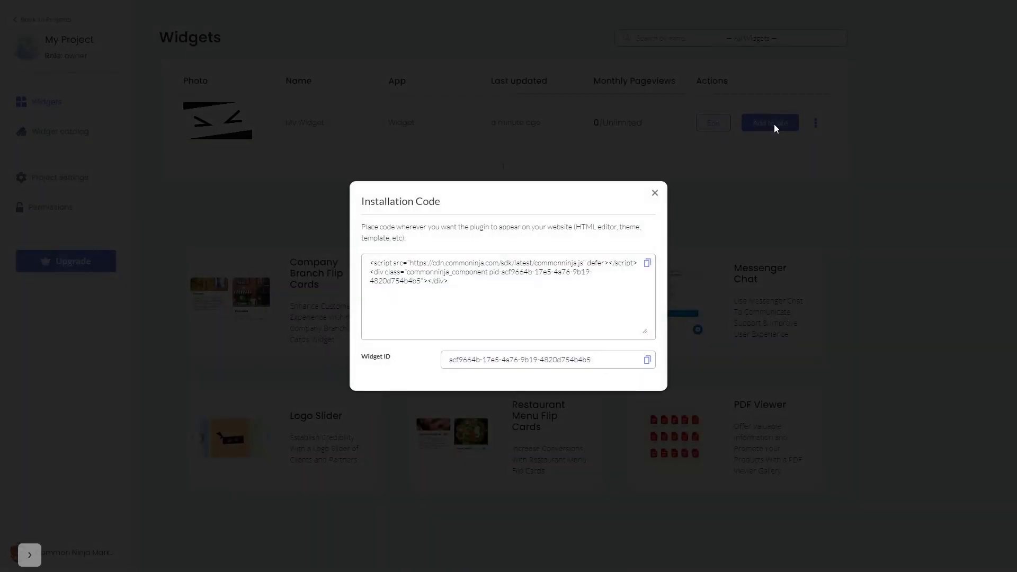
Step: Copy the widget's installation script to the clipboard and close the dialog
left_click(648, 265)
left_click(648, 265)
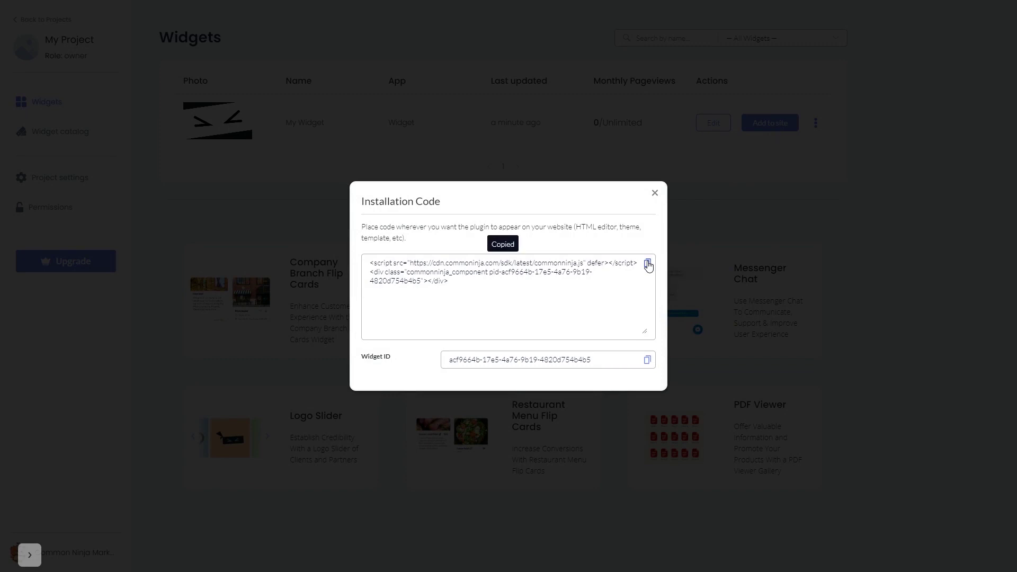
left_click(656, 194)
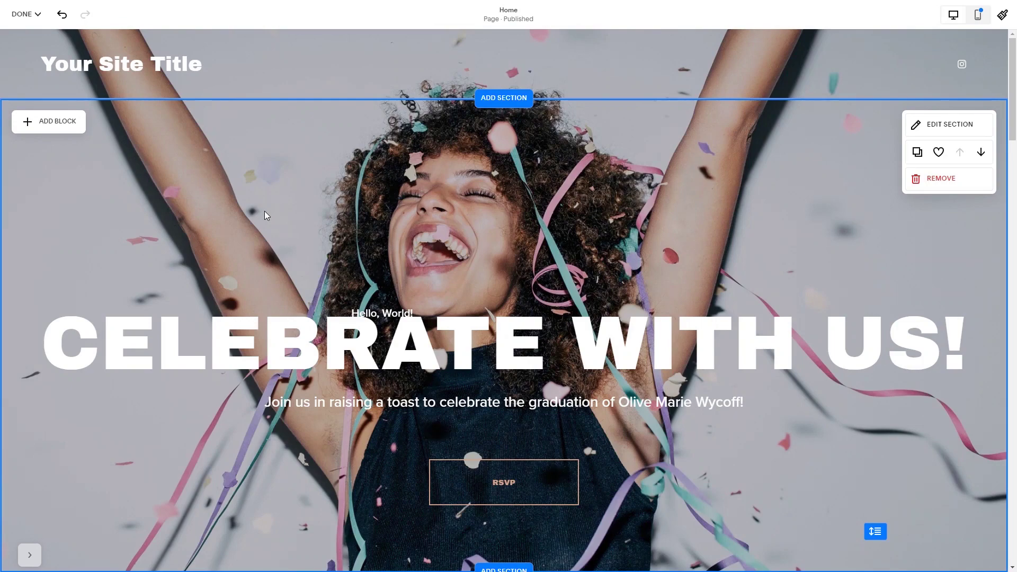
scroll(265, 211, "down", 4)
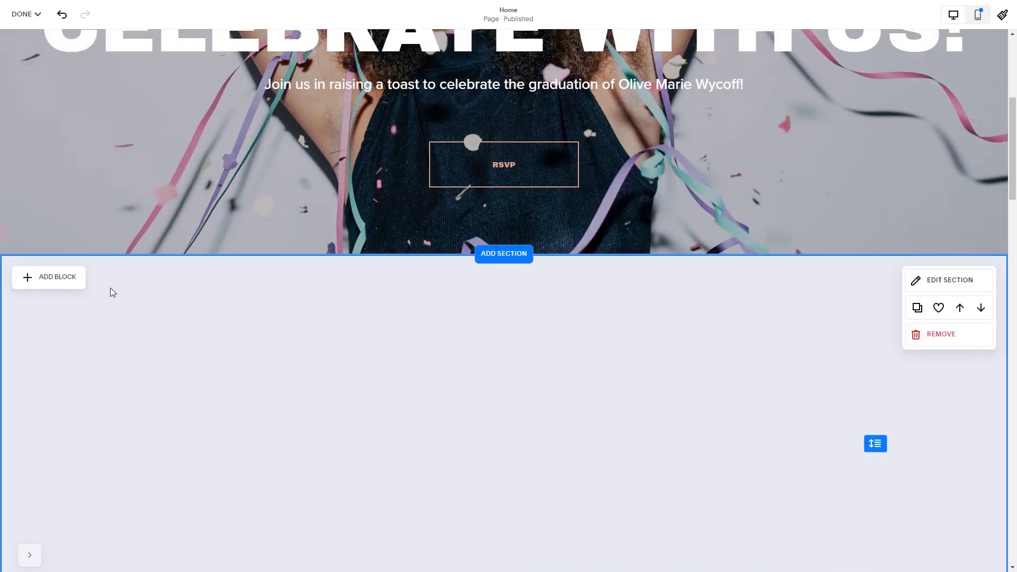
Step: Add a Code block to the empty section below the hero
left_click(77, 280)
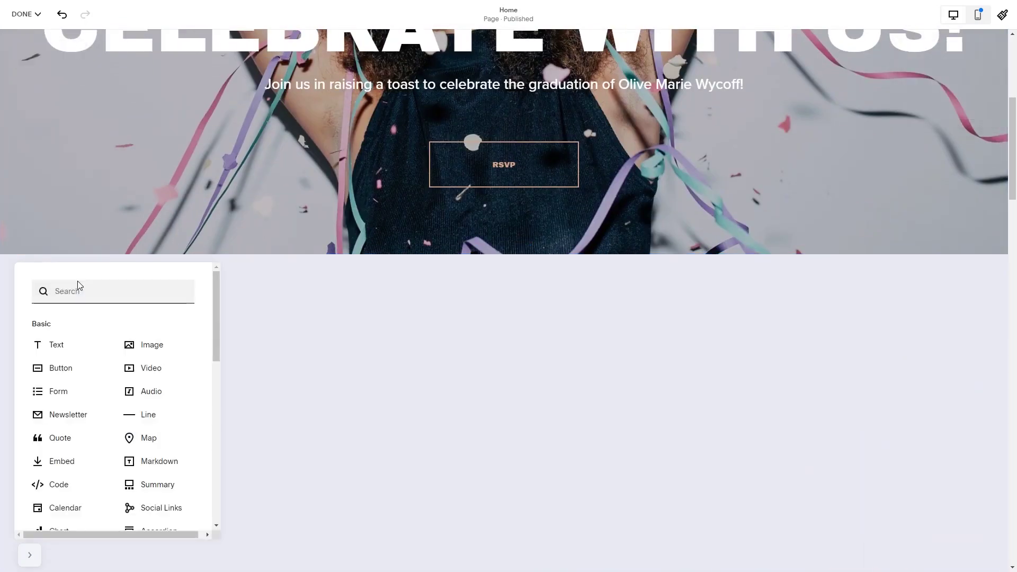
left_click(54, 487)
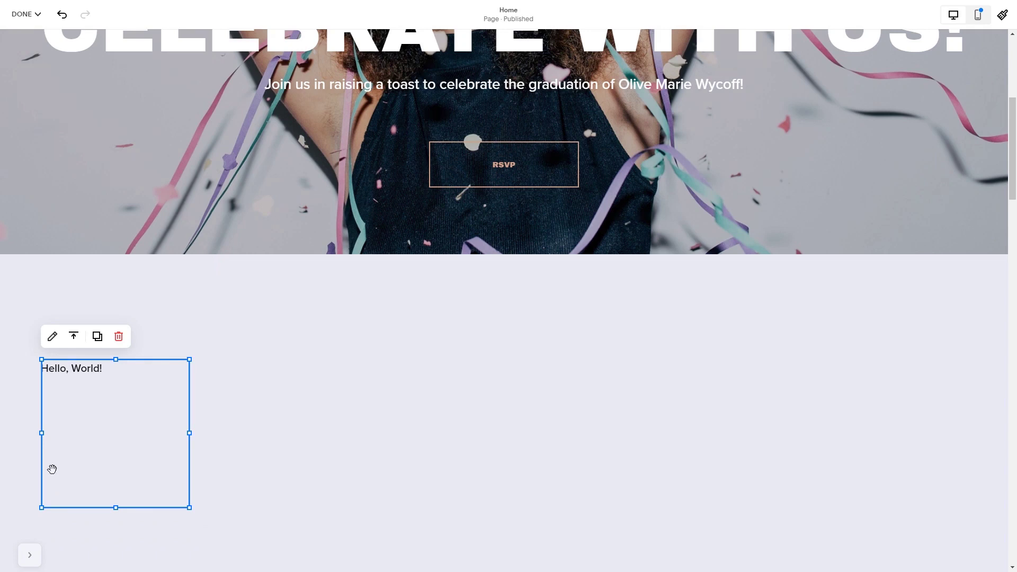
Step: Paste the Common Ninja embed code over the placeholder 'Hello, World!' and close the editor
left_click(53, 337)
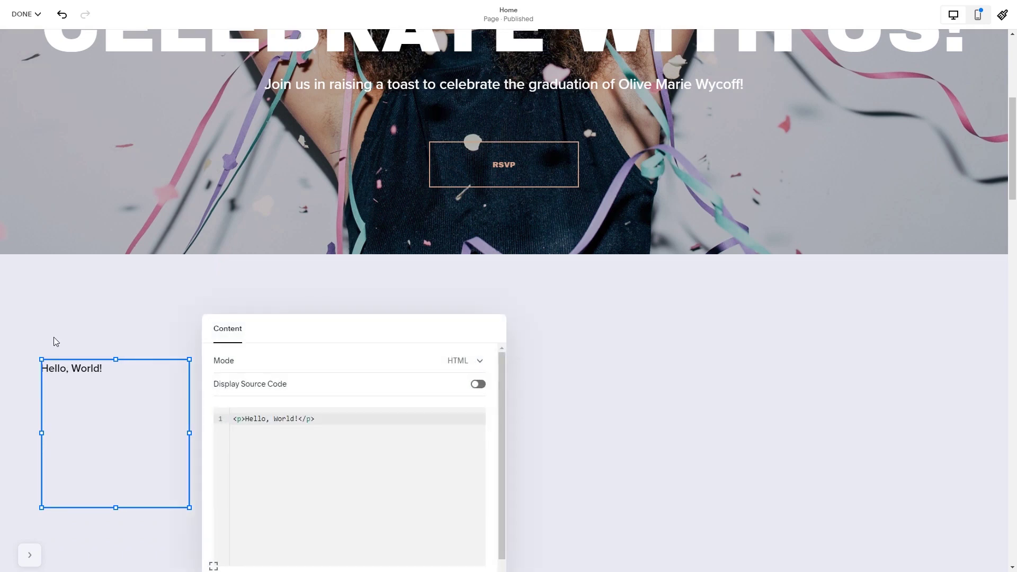
left_click_drag(312, 419, 221, 419)
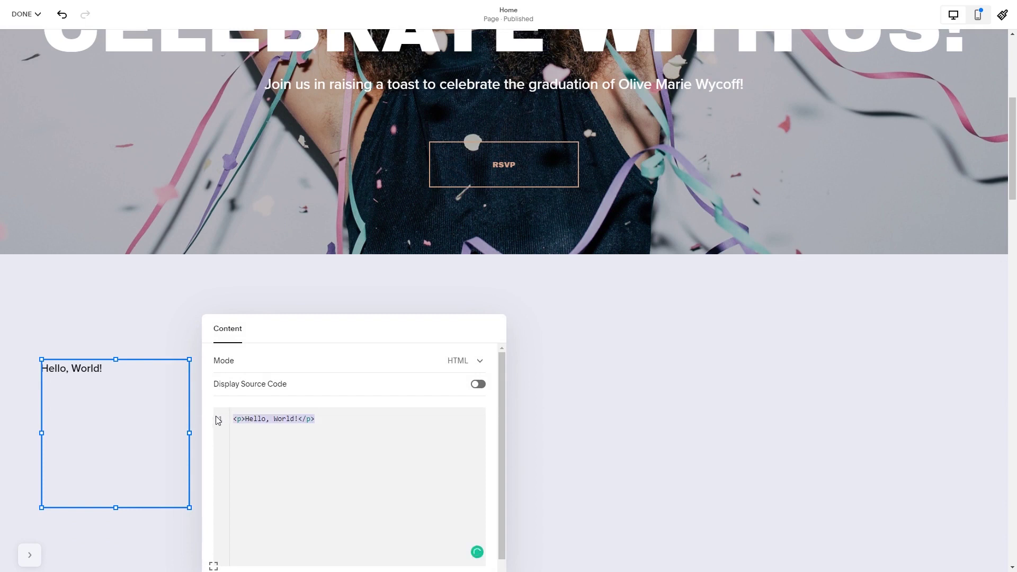
key("ctrl+v")
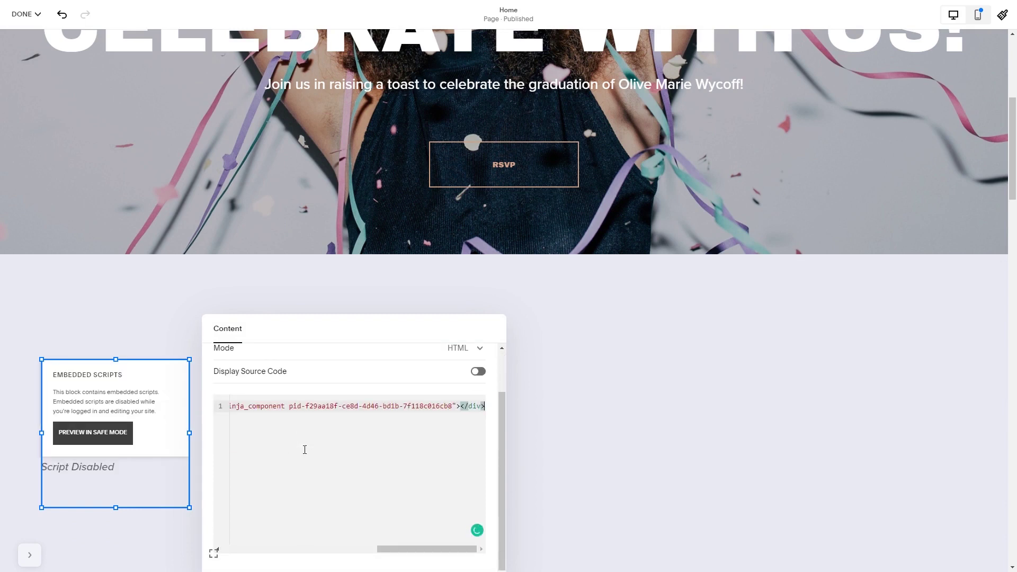
left_click(540, 455)
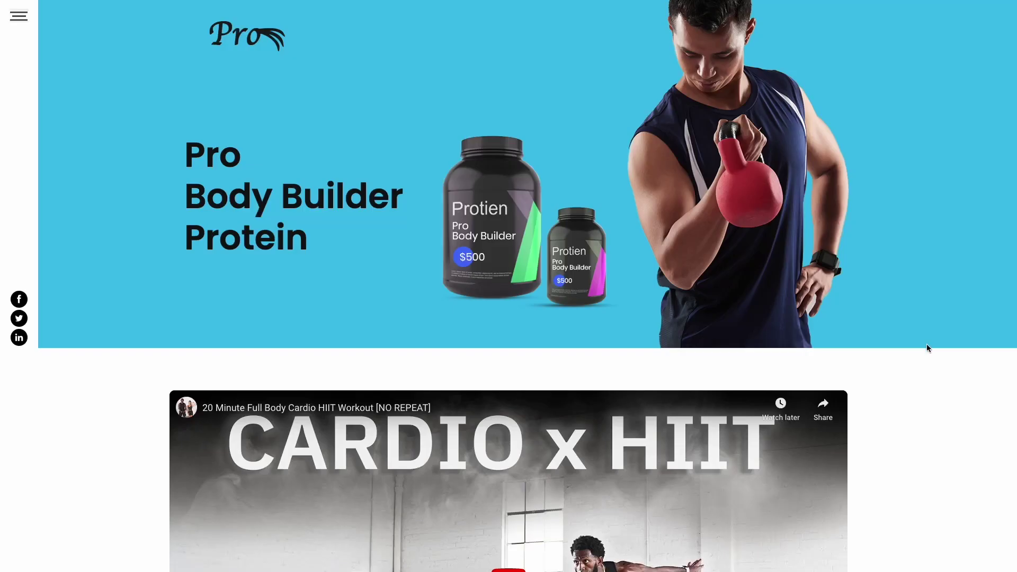
scroll(910, 375, "down", 3)
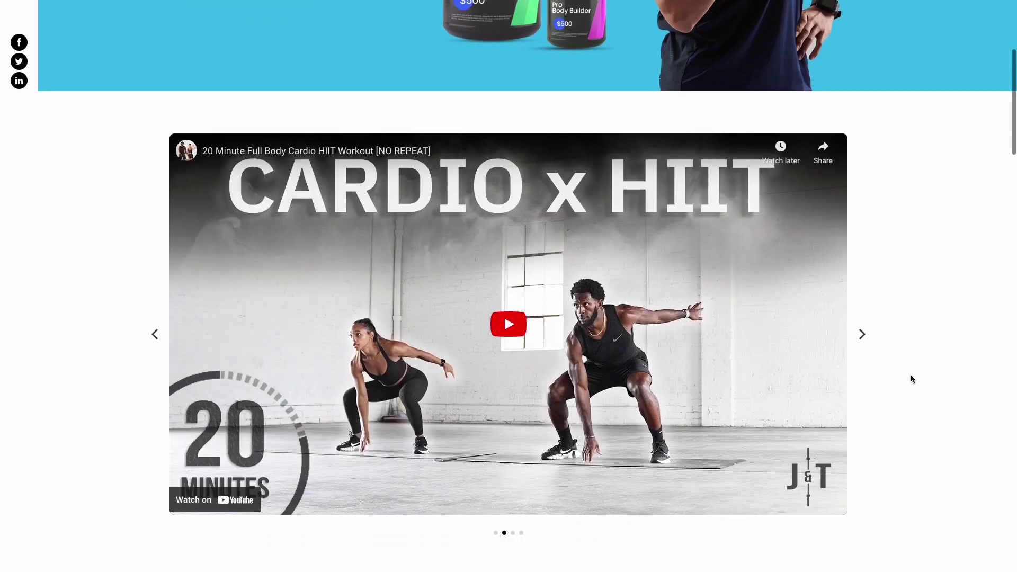